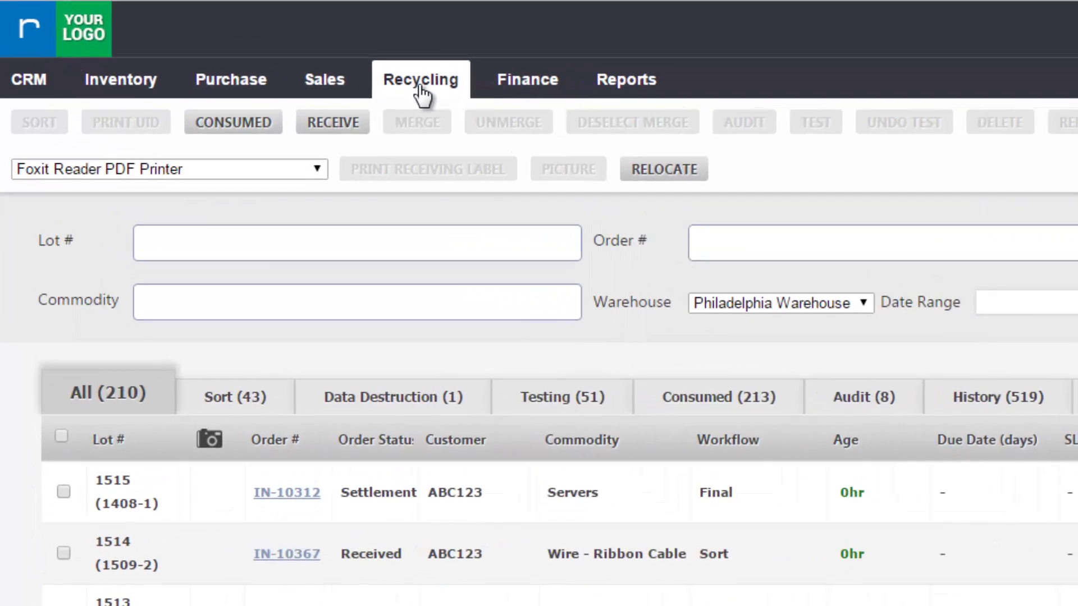
- Open the recycling inventory detail list and show the Sort workflow lots (43)
left_click(216, 43)
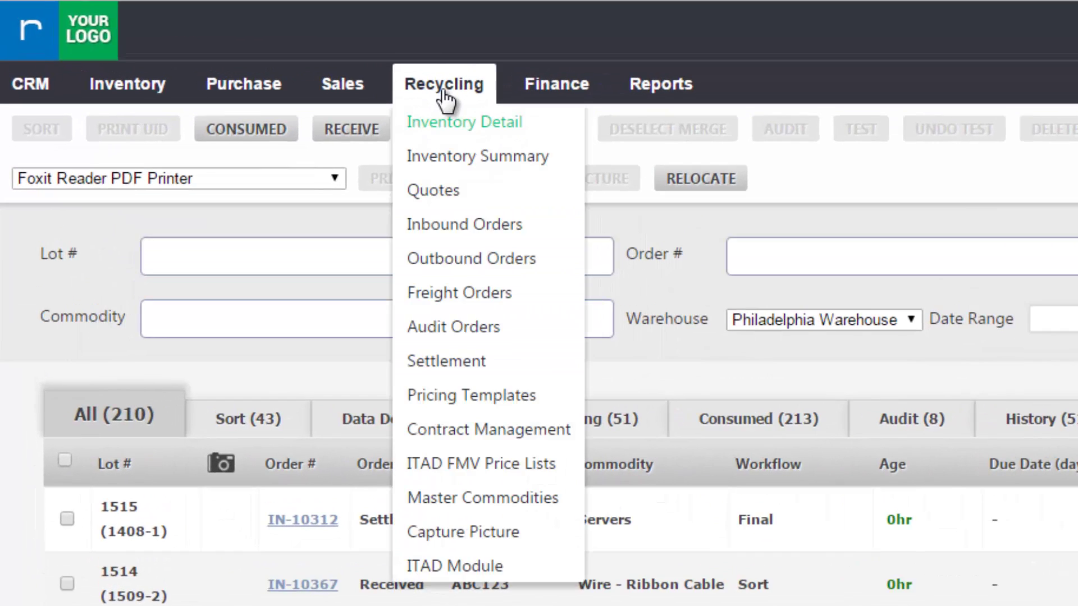
left_click(536, 125)
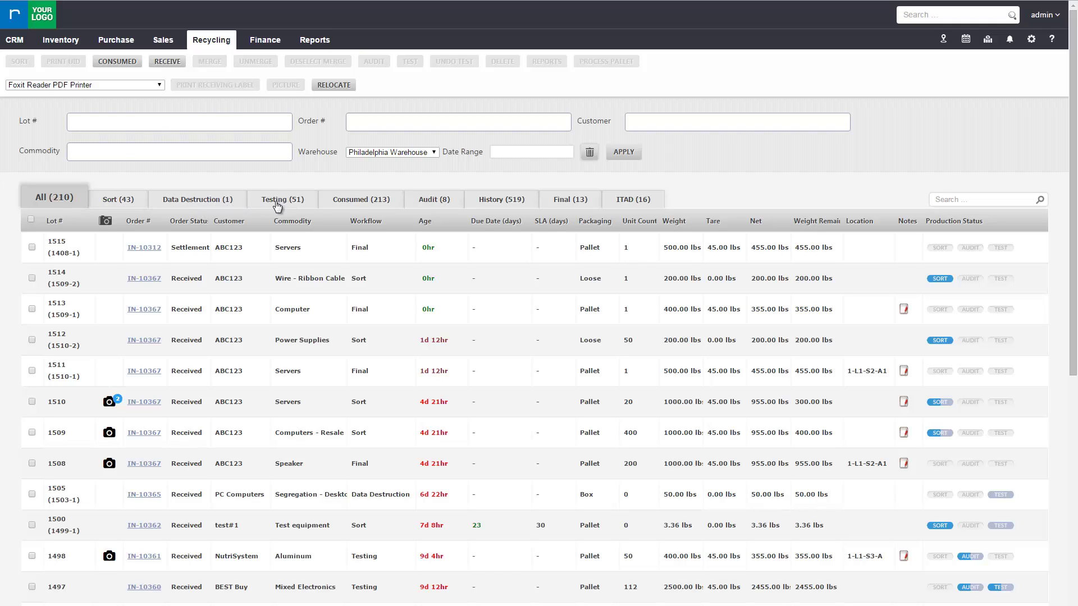
left_click(139, 205)
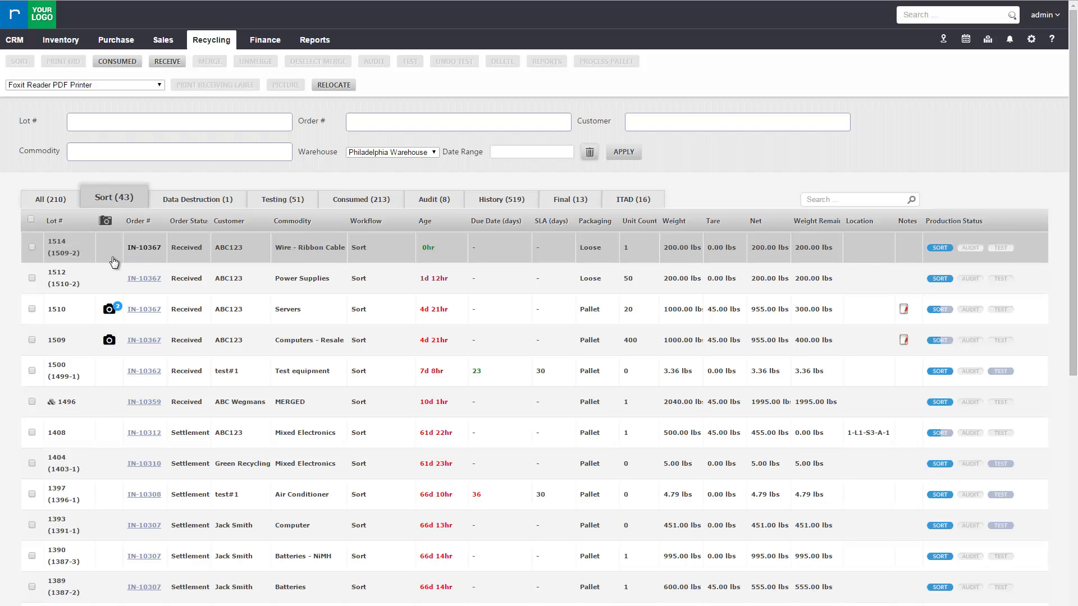
scroll(119, 289, "down", 2)
scroll(119, 290, "down", 1)
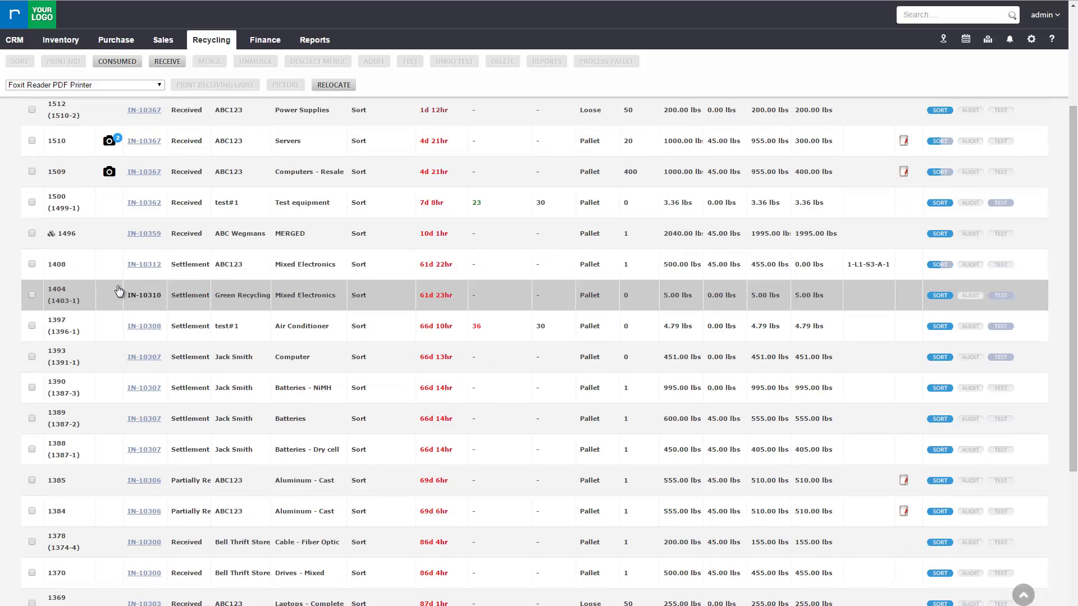
scroll(129, 290, "up", 3)
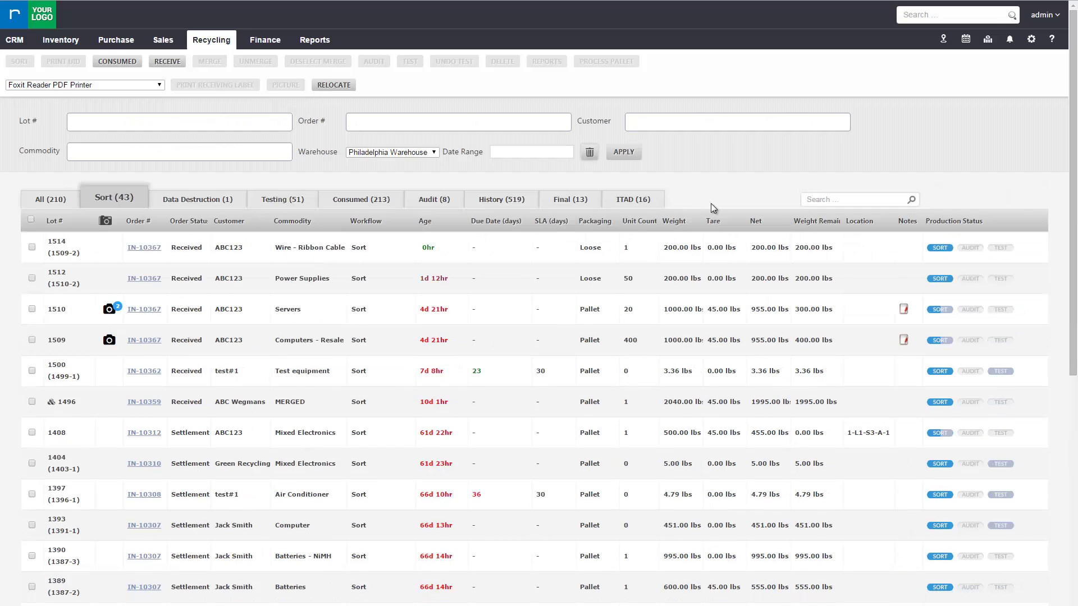
- Search the lot table for 1367, leaving only the Mixed Electronics lot
left_click(839, 201)
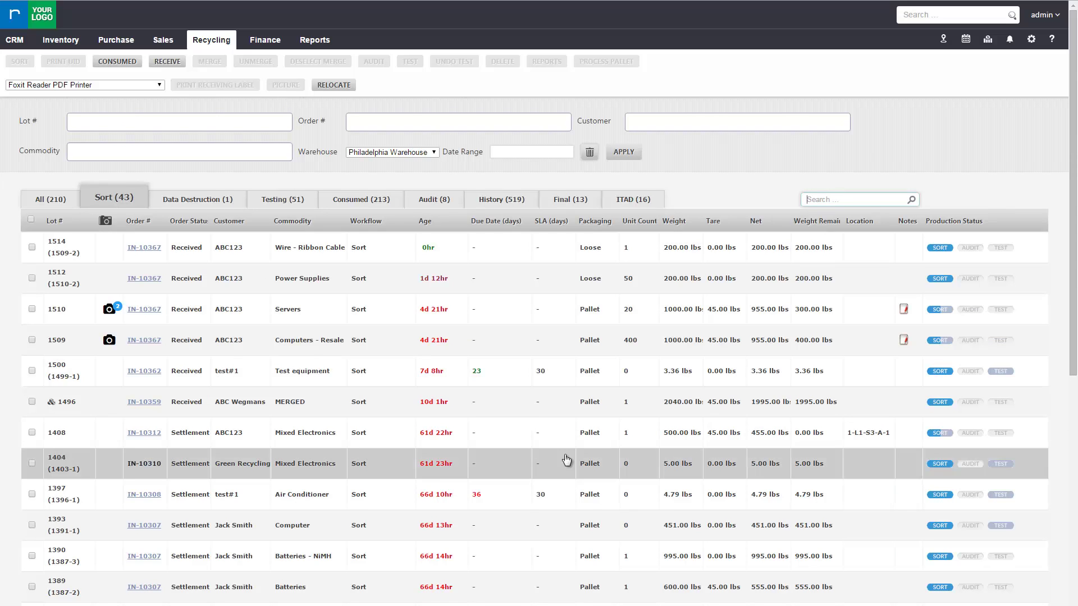
scroll(567, 462, "down", 4)
scroll(54, 558, "down", 1)
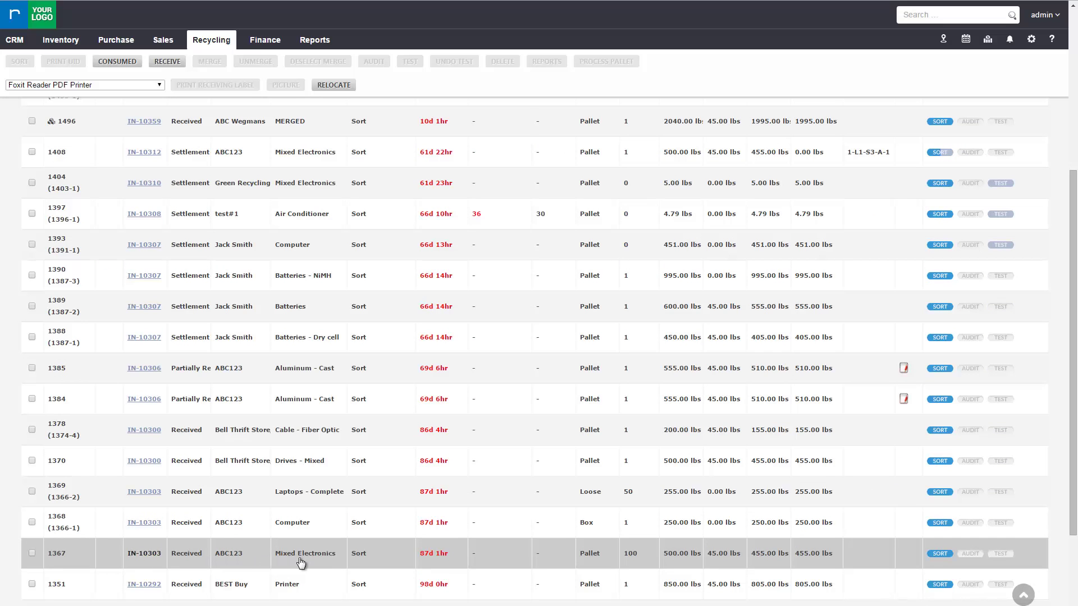
scroll(762, 250, "up", 5)
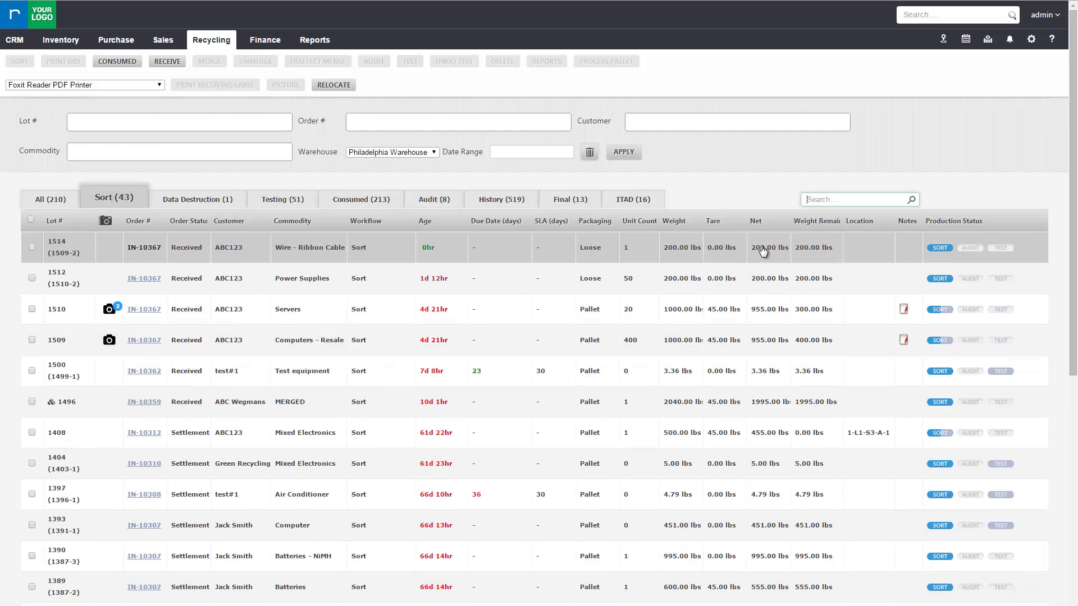
left_click(831, 198)
type("1367")
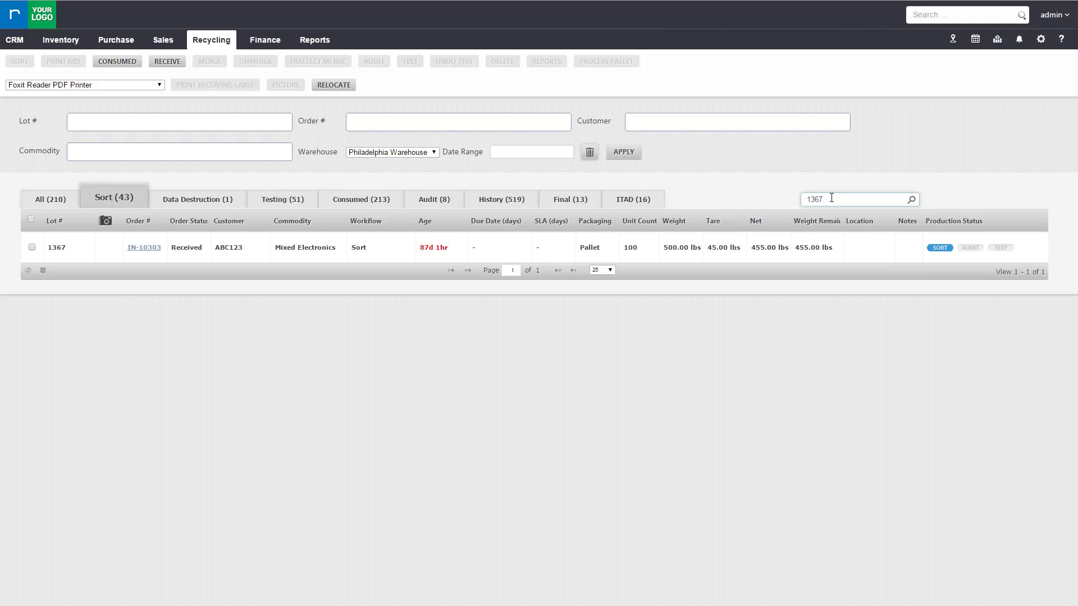
- Select lot 1367, open its sort processing page, and inspect its order comments
left_click(31, 249)
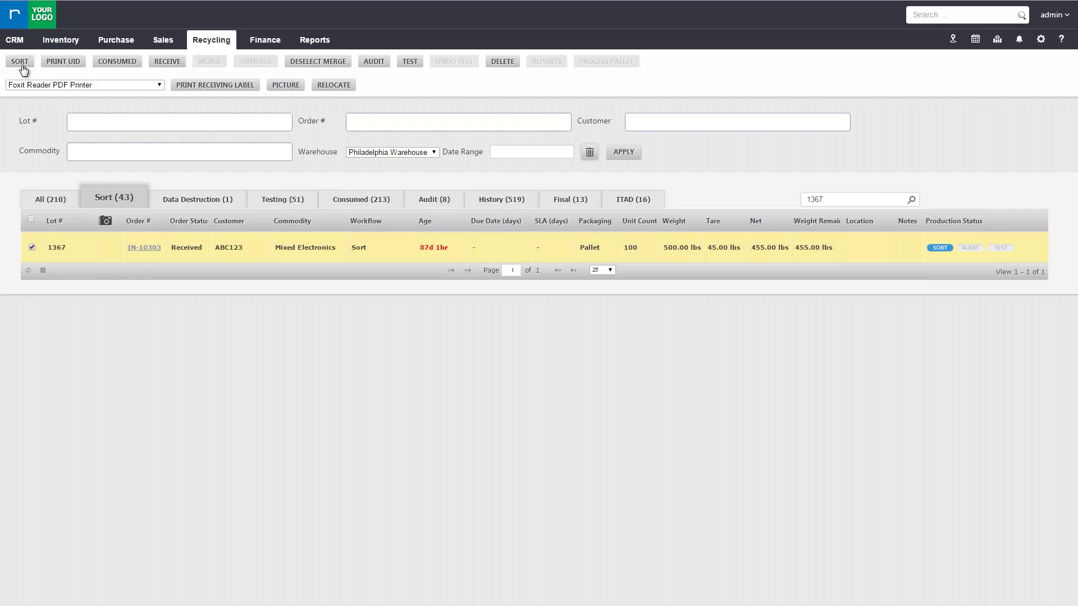
left_click(20, 62)
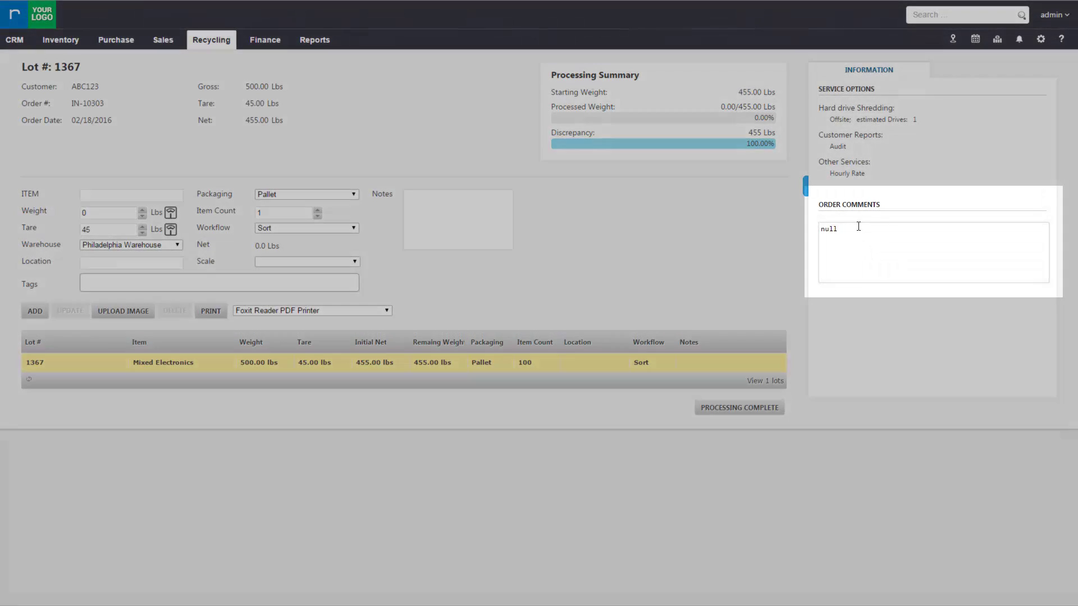
double_click(829, 229)
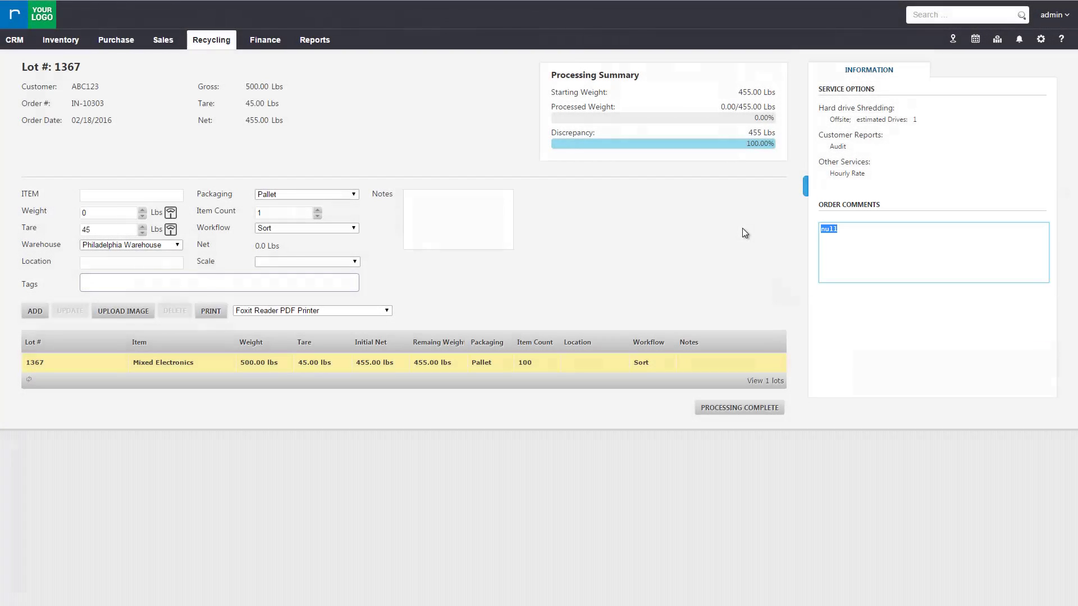
- Choose Computer as the item for the new sub-lot line
left_click(147, 194)
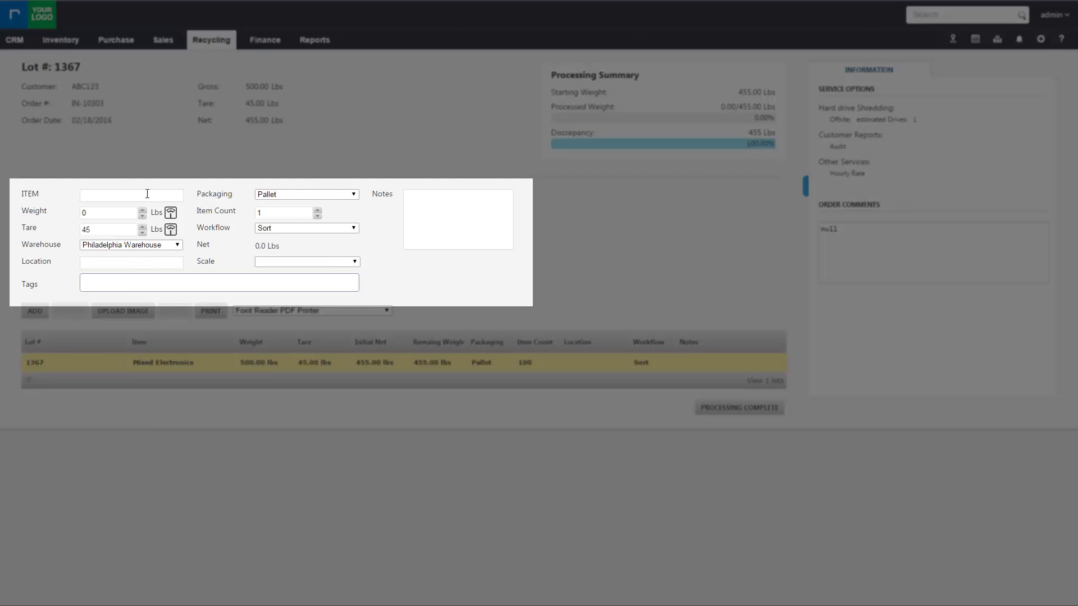
left_click(147, 194)
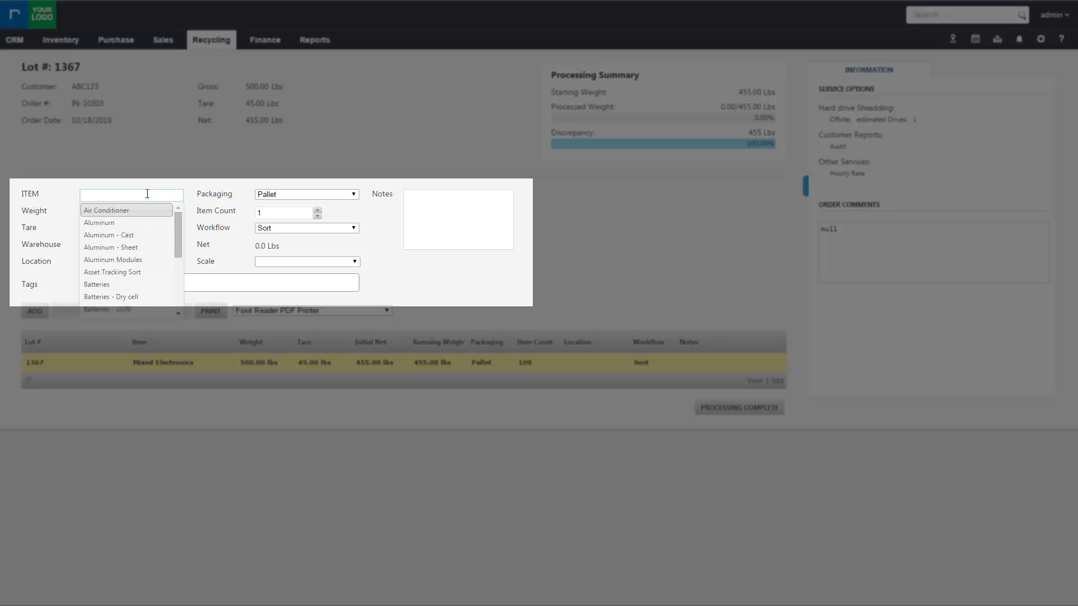
type("computer")
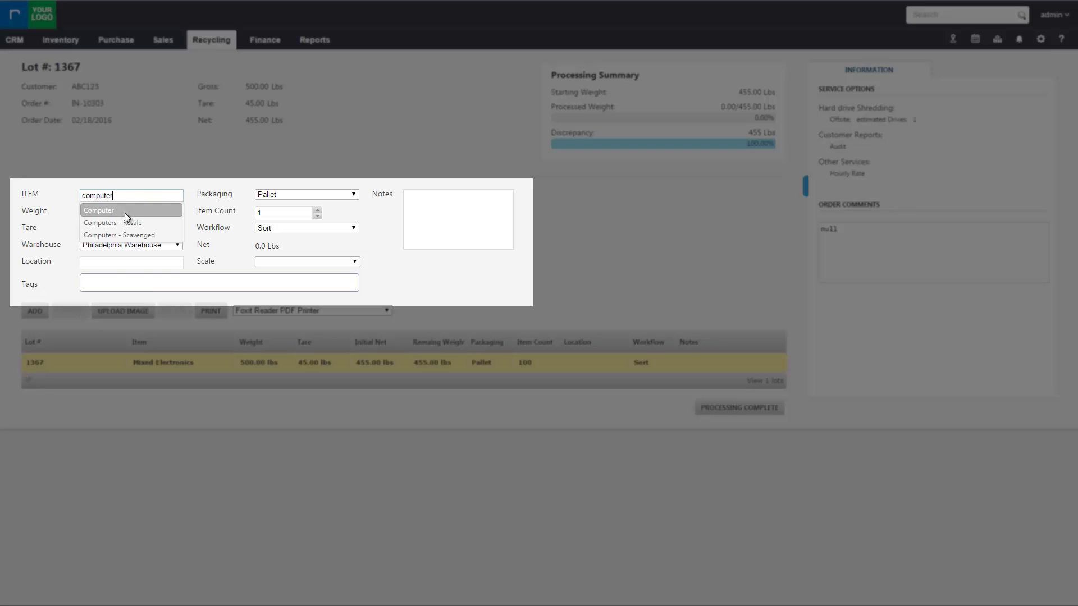
left_click(125, 212)
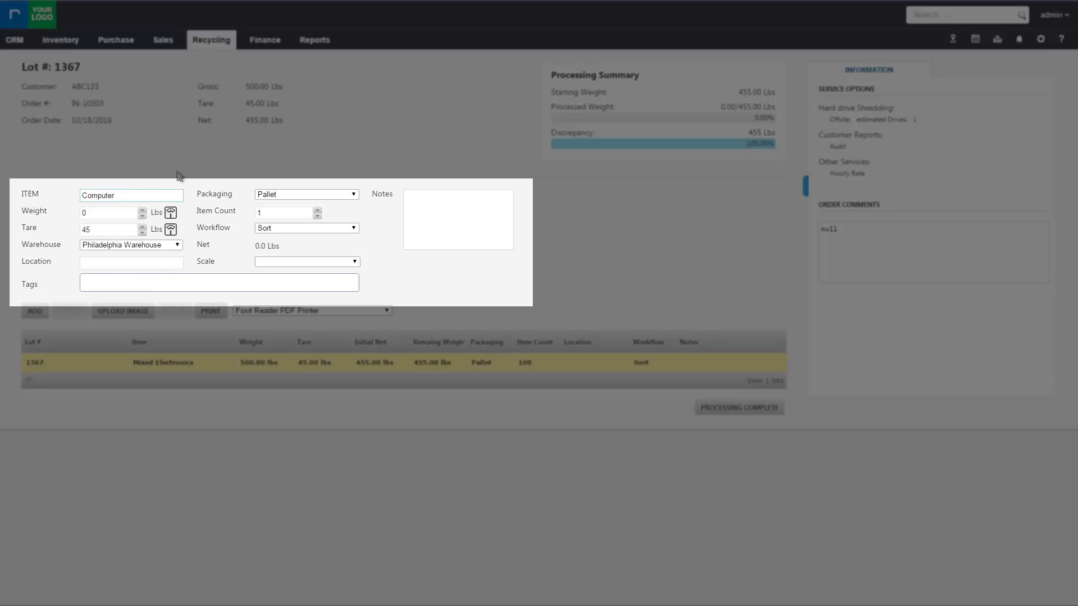
- Set the Computer line's packaging to Pallet after trying Gaylord and Loose
left_click(331, 197)
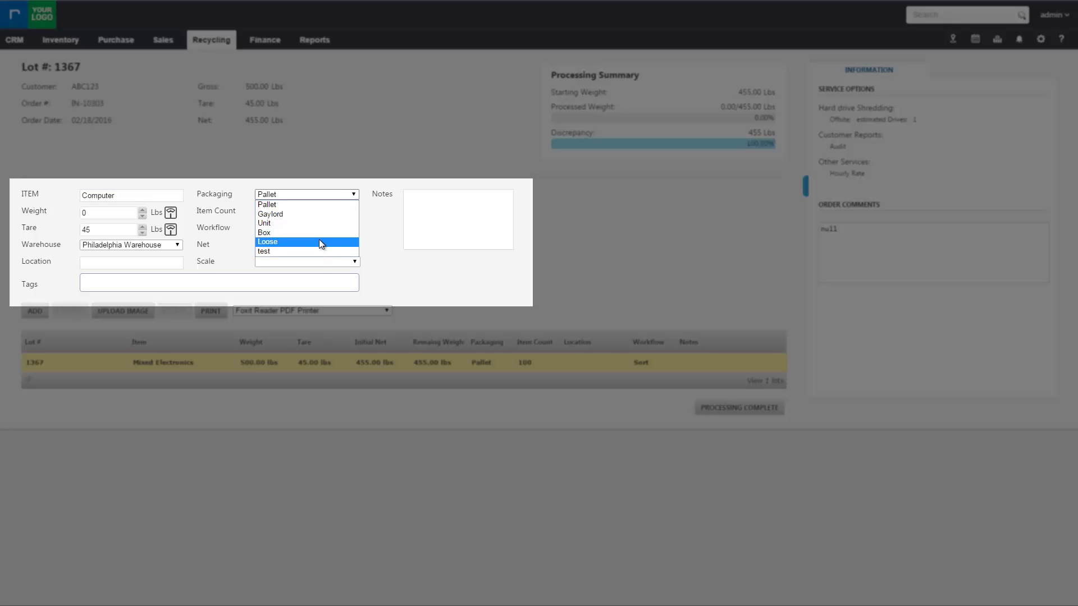
key("Up")
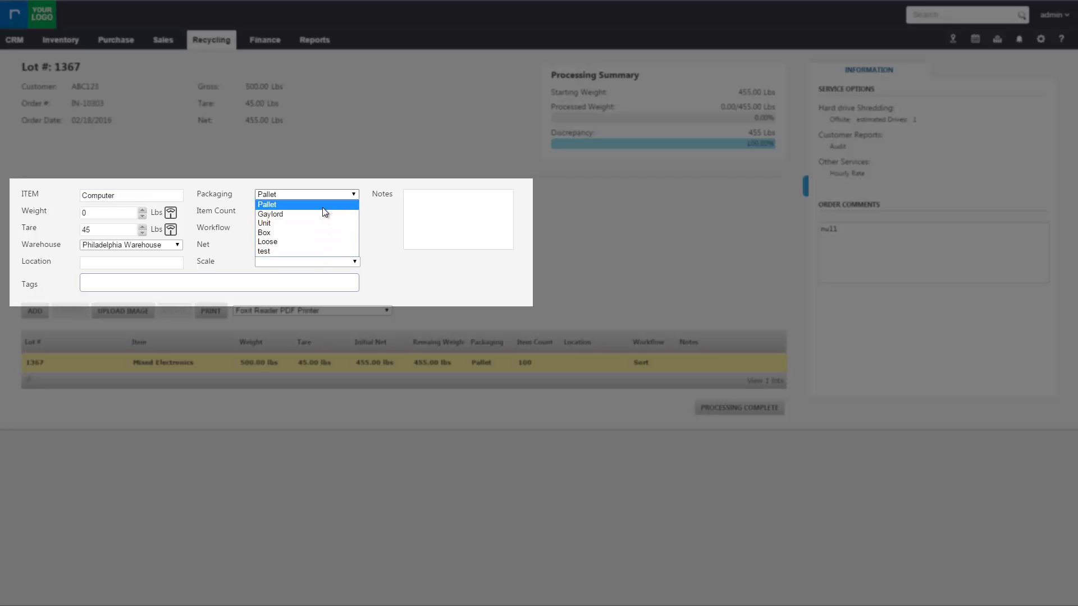
left_click(317, 214)
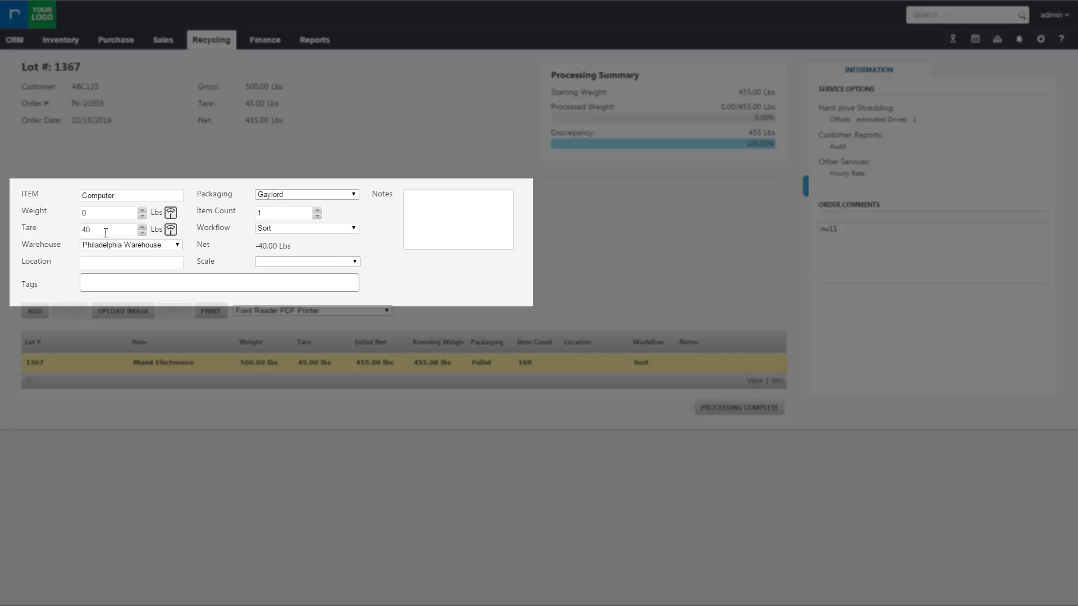
left_click(325, 193)
left_click(319, 240)
left_click(341, 194)
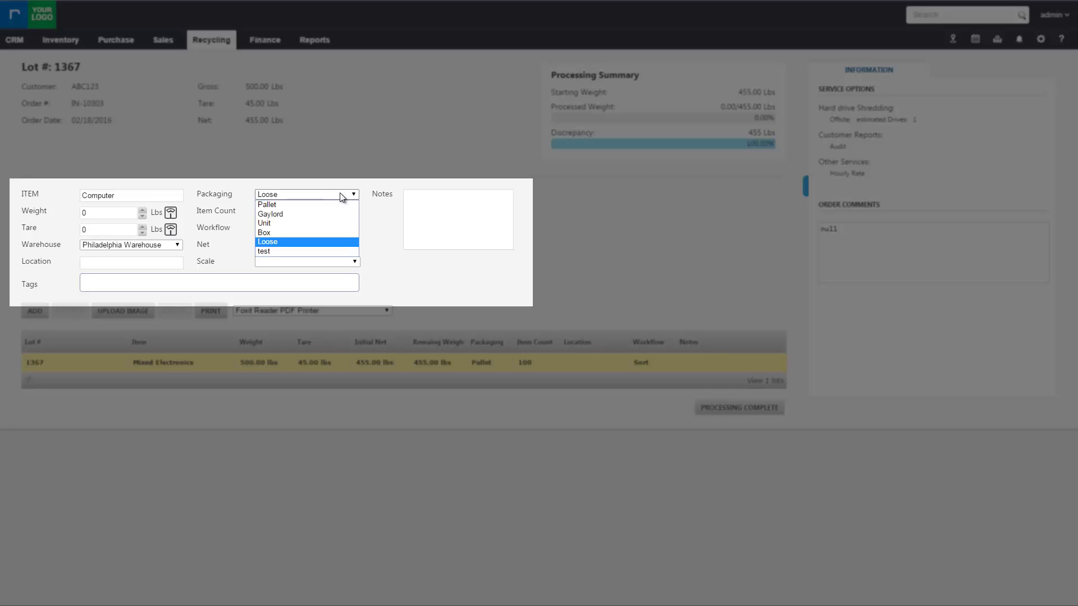
- Give the Computer sub-lot Pallet packaging, weight 250 Lbs and item count 40
left_click(330, 205)
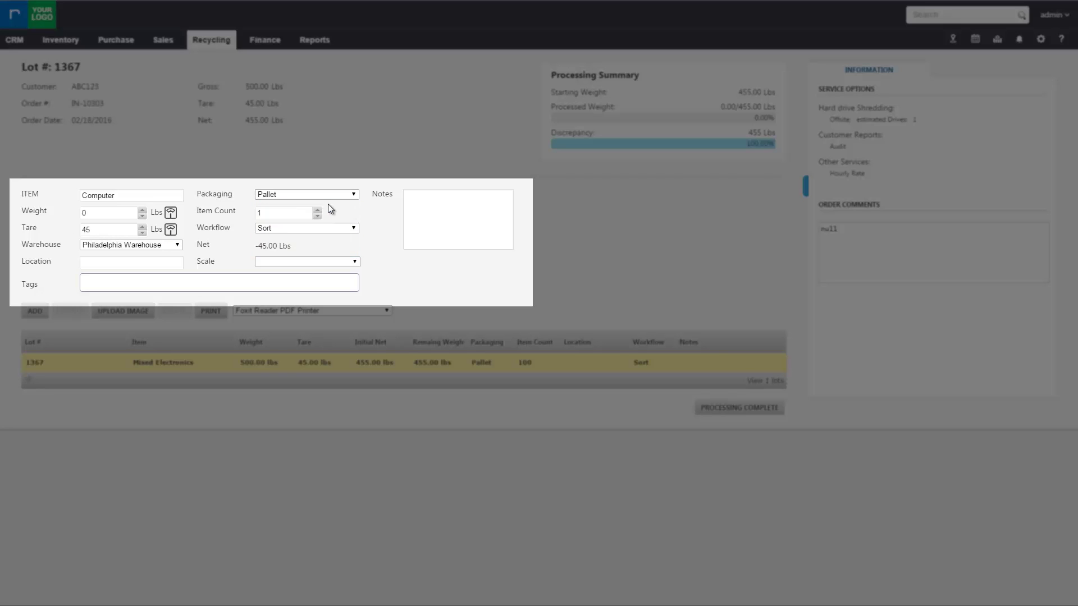
double_click(108, 213)
type("250")
left_click(95, 203)
double_click(274, 214)
type("40")
- Add the note 'hp and dell' and set the workflow to Final
left_click(442, 220)
type("hp and dell")
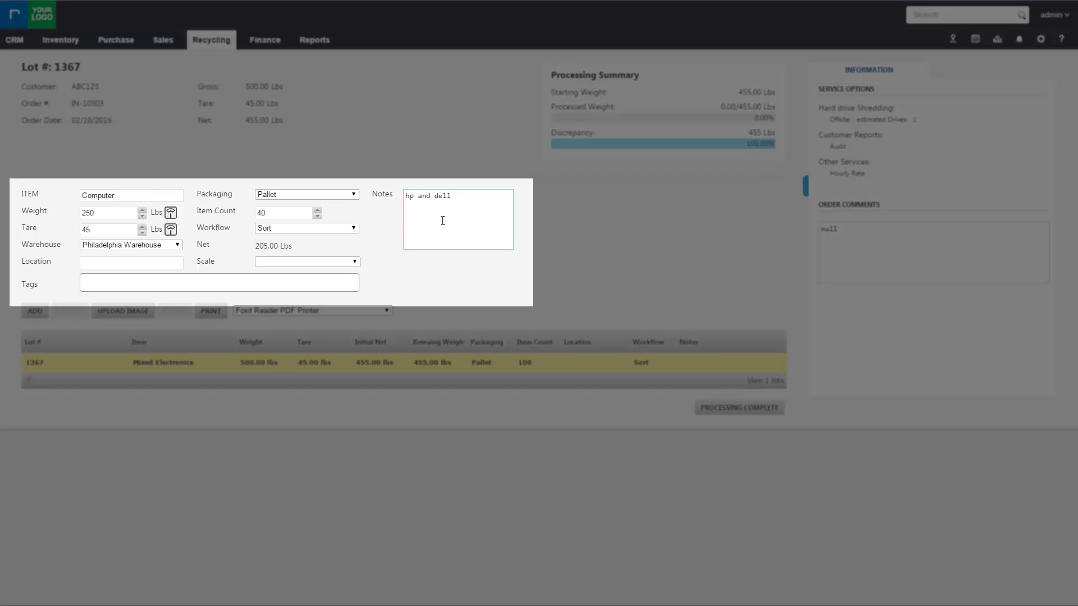
left_click(168, 246)
left_click(176, 247)
left_click(169, 265)
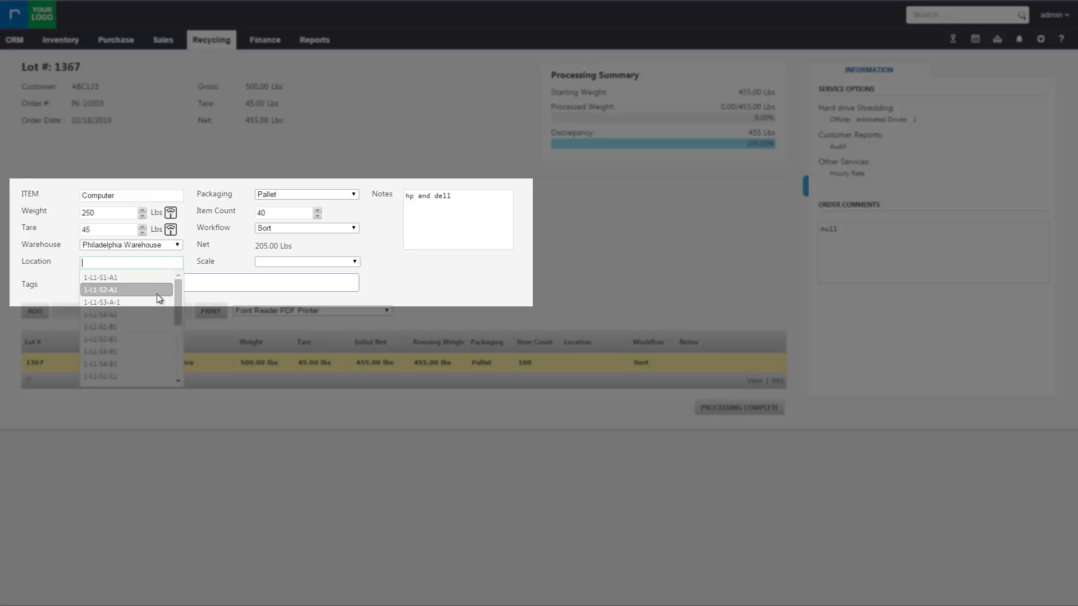
left_click(353, 229)
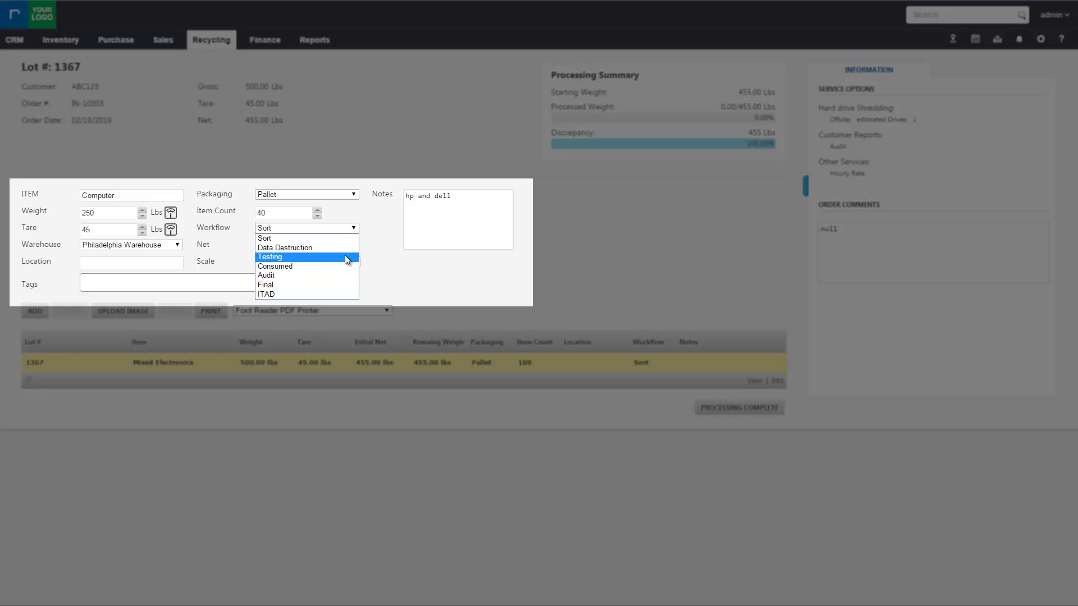
left_click(338, 285)
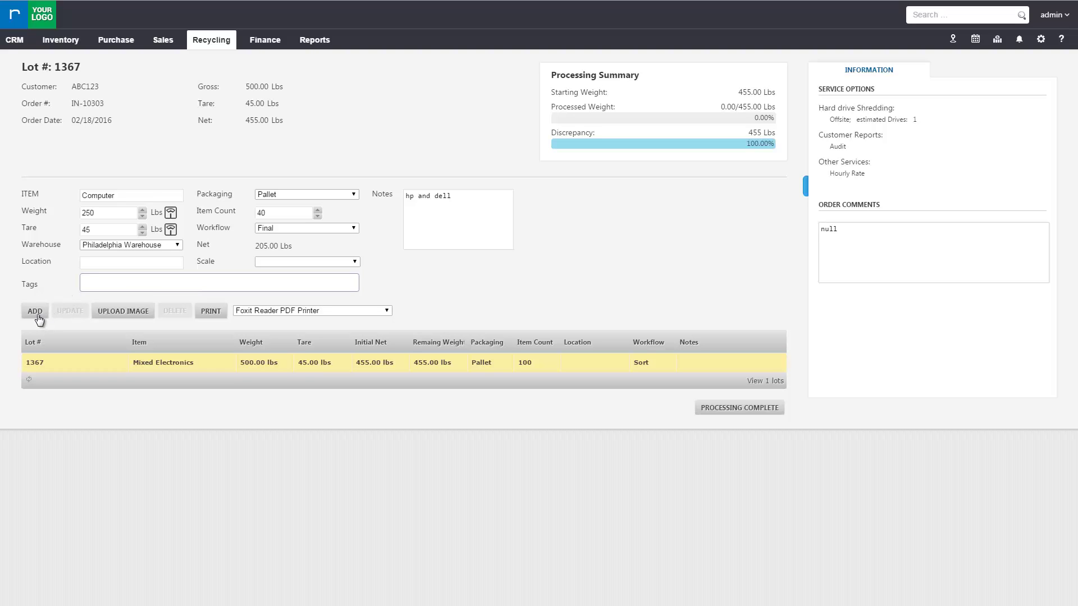
- Add Computer sub-lot 1516 (1367-1) without printing a label, then reselect lot 1367
left_click(35, 312)
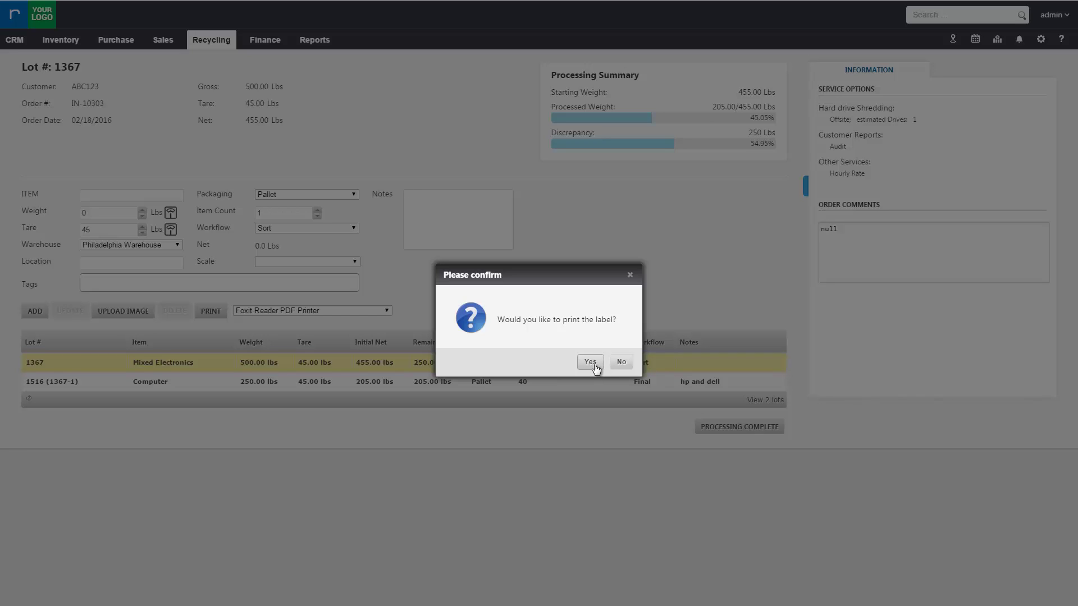
left_click(622, 362)
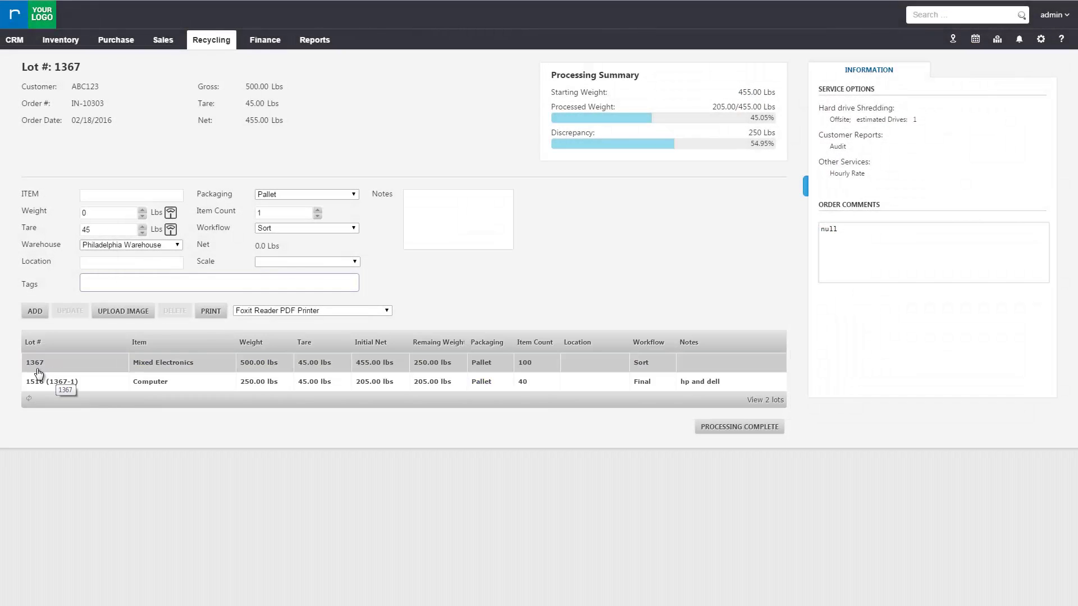
left_click(38, 374)
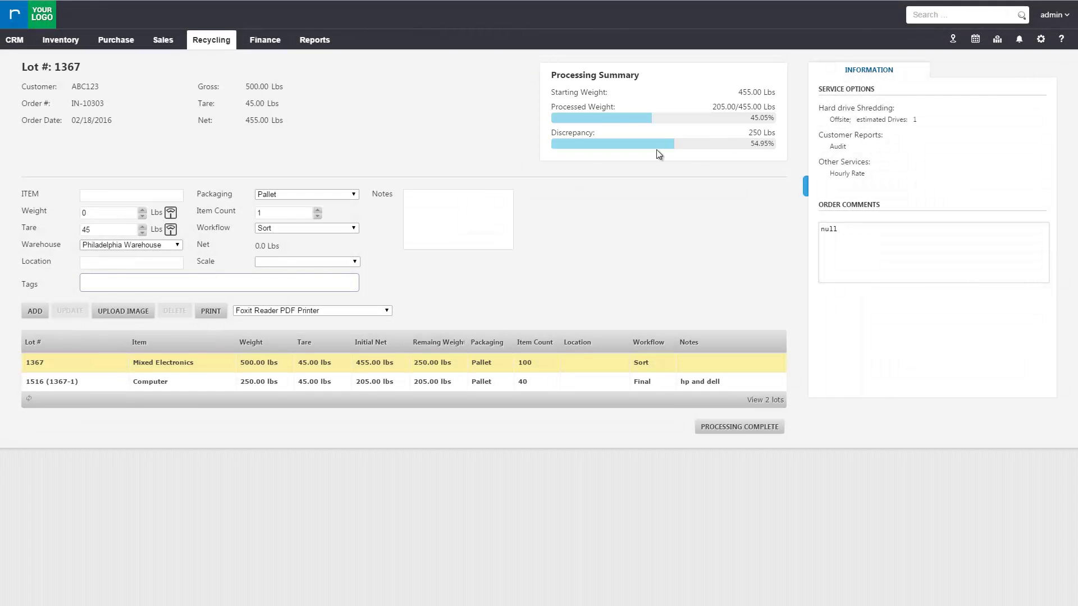
left_click(127, 195)
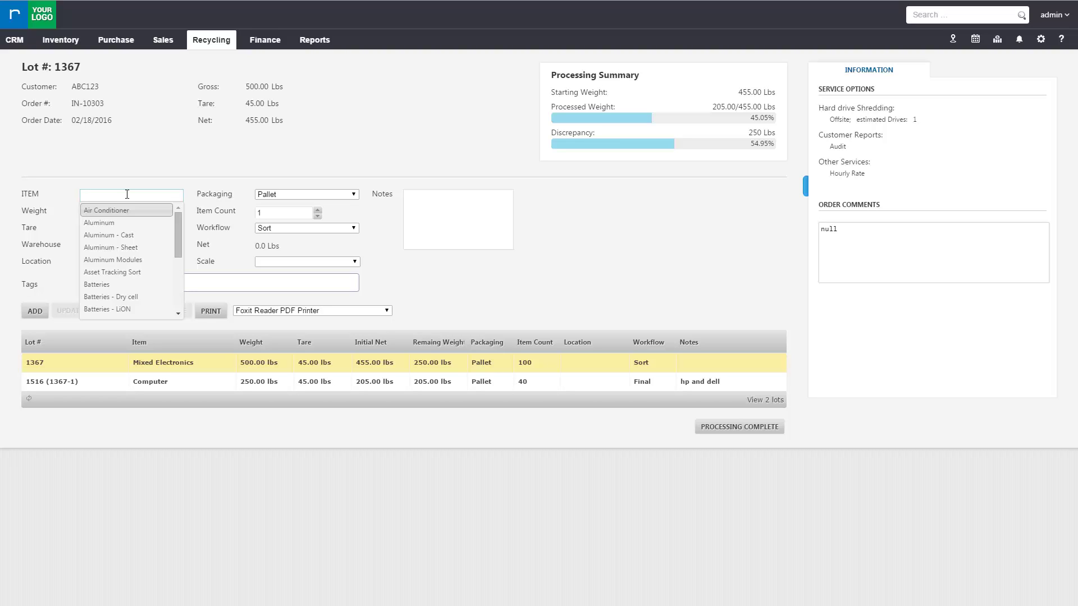
- Enter a Servers item line with weight 295 Lbs and item count 20
type("wri")
key("BackSpace")
type("servers")
key("Tab")
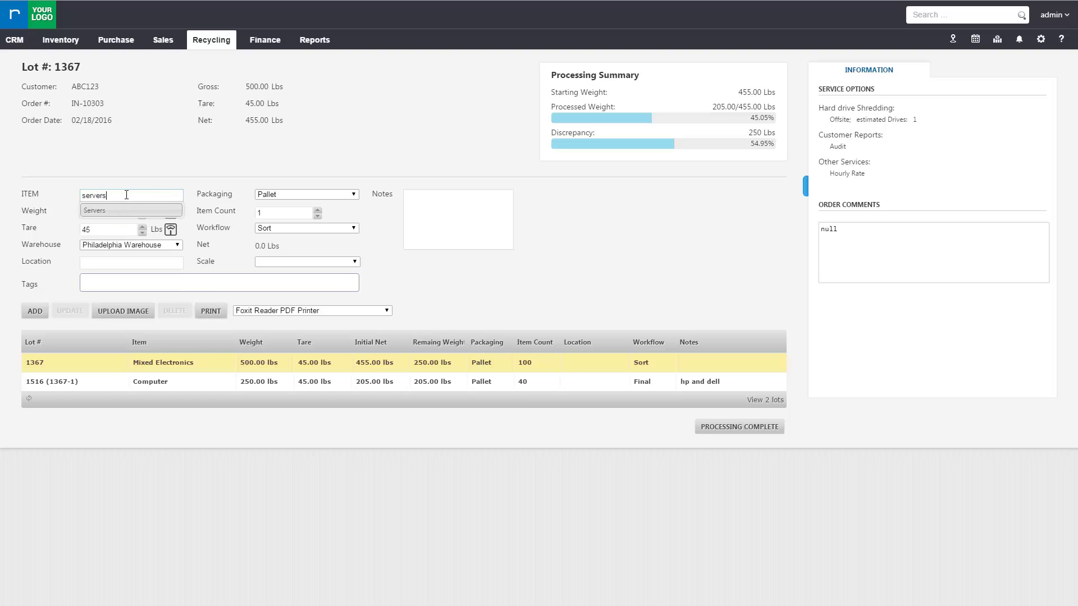
type("295")
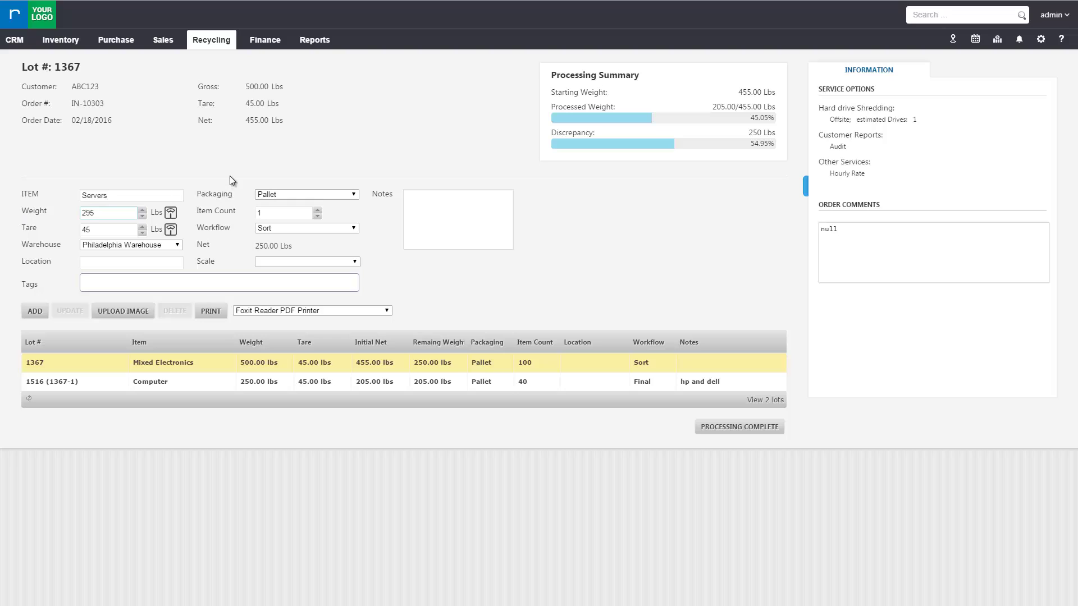
left_click(230, 171)
left_click(214, 214)
type("20")
- Note 'sevvers', set the workflow to Final, and add the Servers sub-lot
left_click(445, 216)
type("sev")
type("vers")
left_click(342, 227)
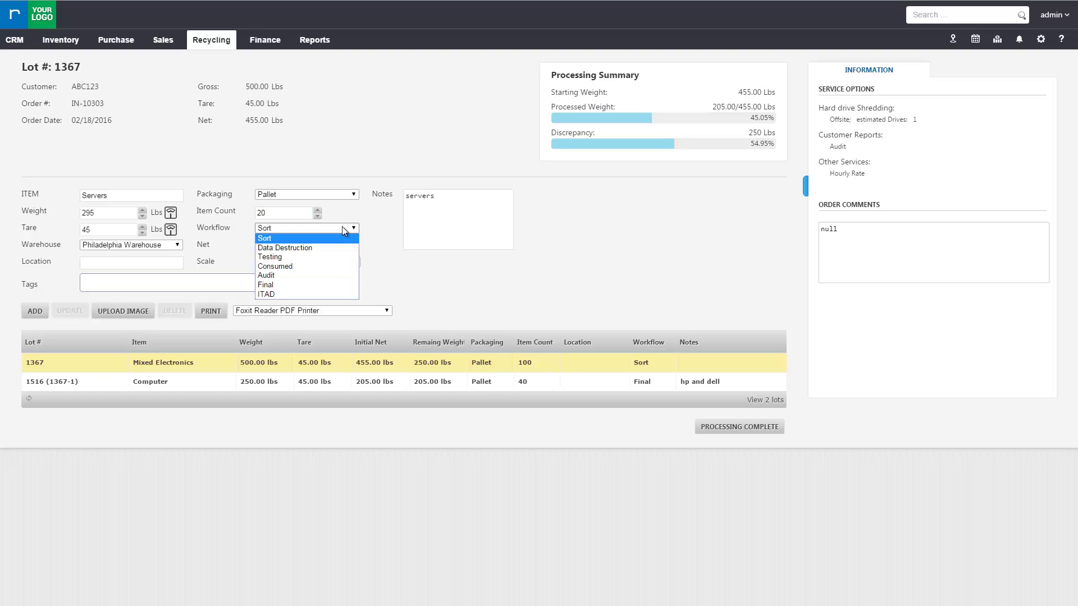
left_click(335, 285)
left_click(169, 263)
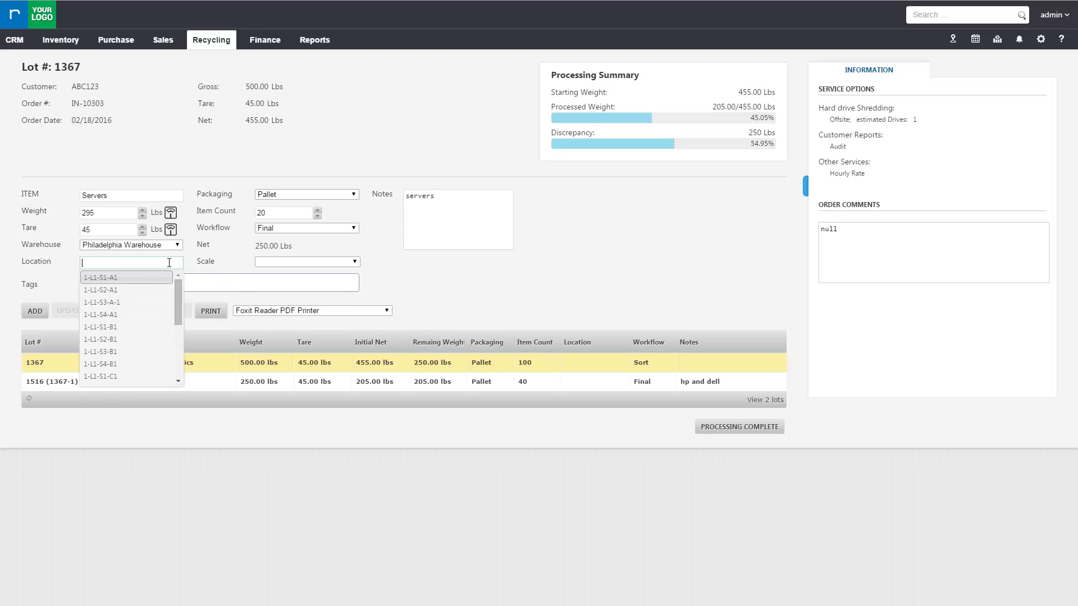
left_click(199, 266)
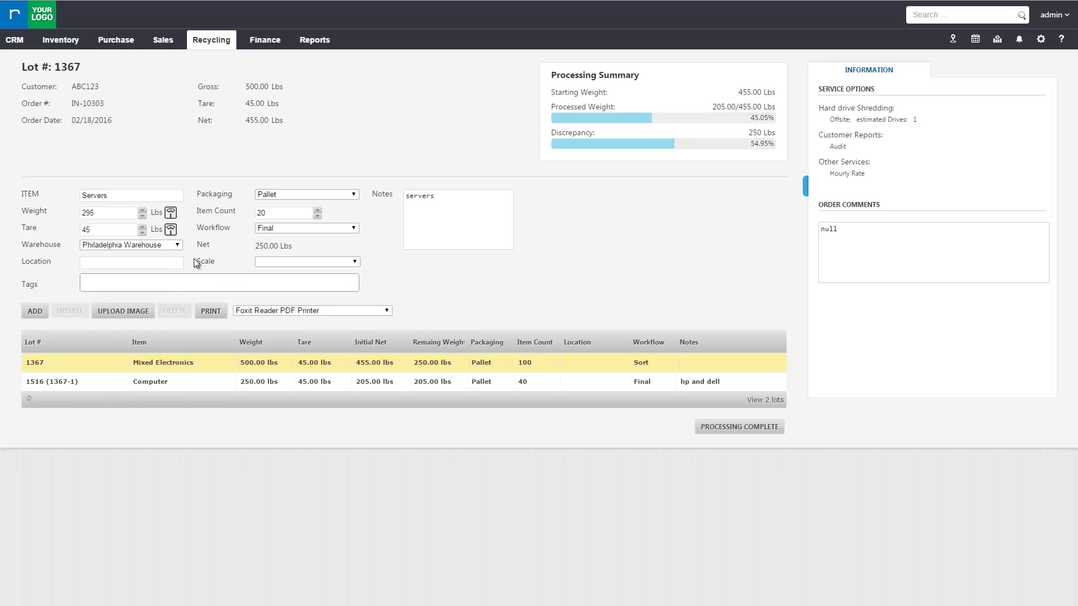
left_click(35, 311)
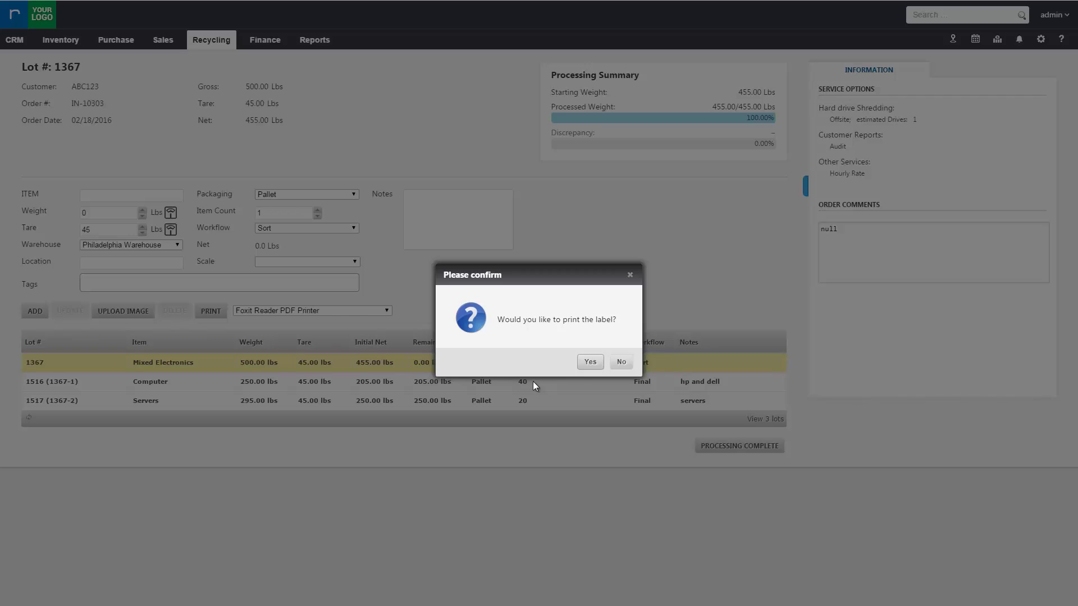
- Decline the Servers label print and mark lot 1367 as processing complete
left_click(622, 364)
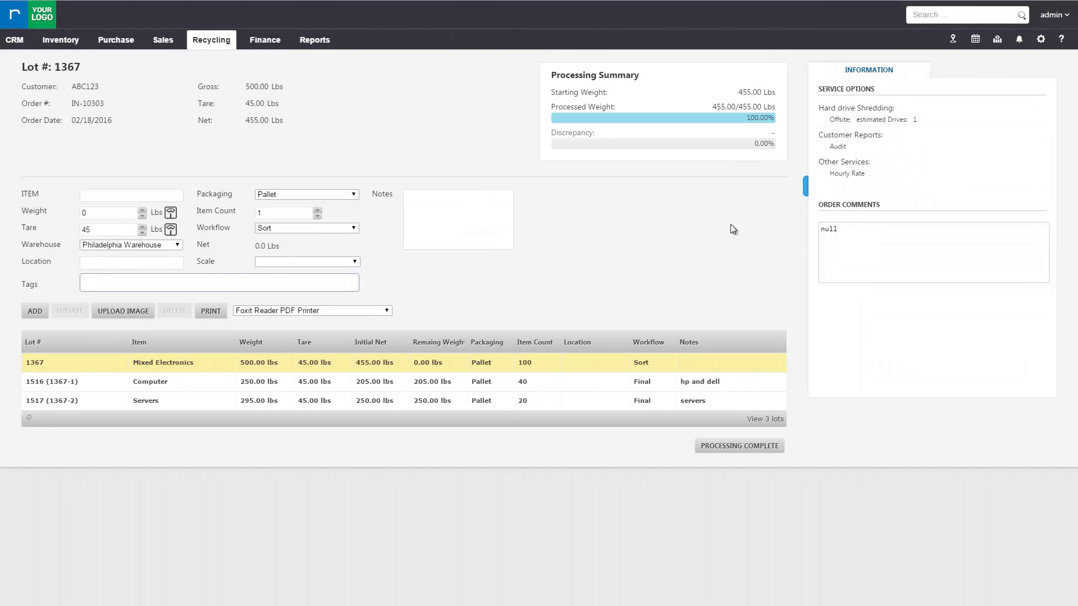
left_click(752, 448)
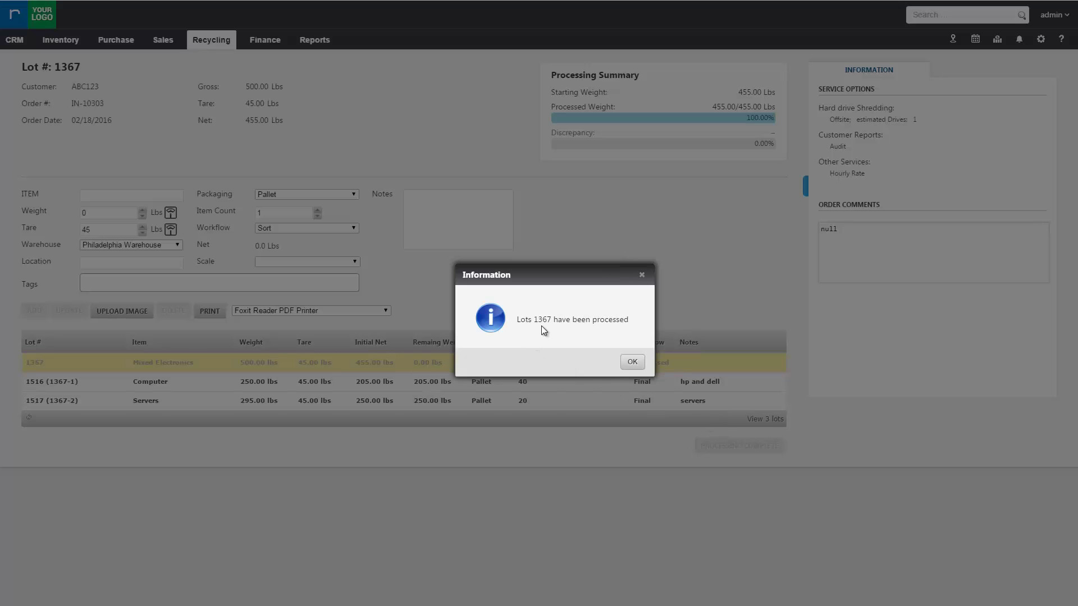
- Confirm the processed message, then search the History list for lot 1367
left_click(633, 364)
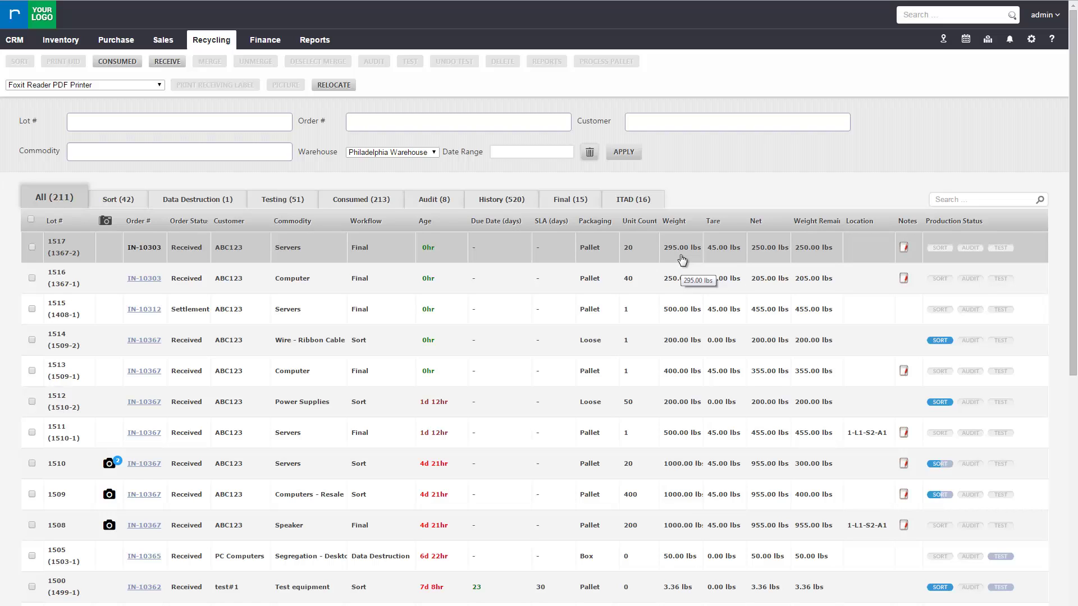
left_click(519, 201)
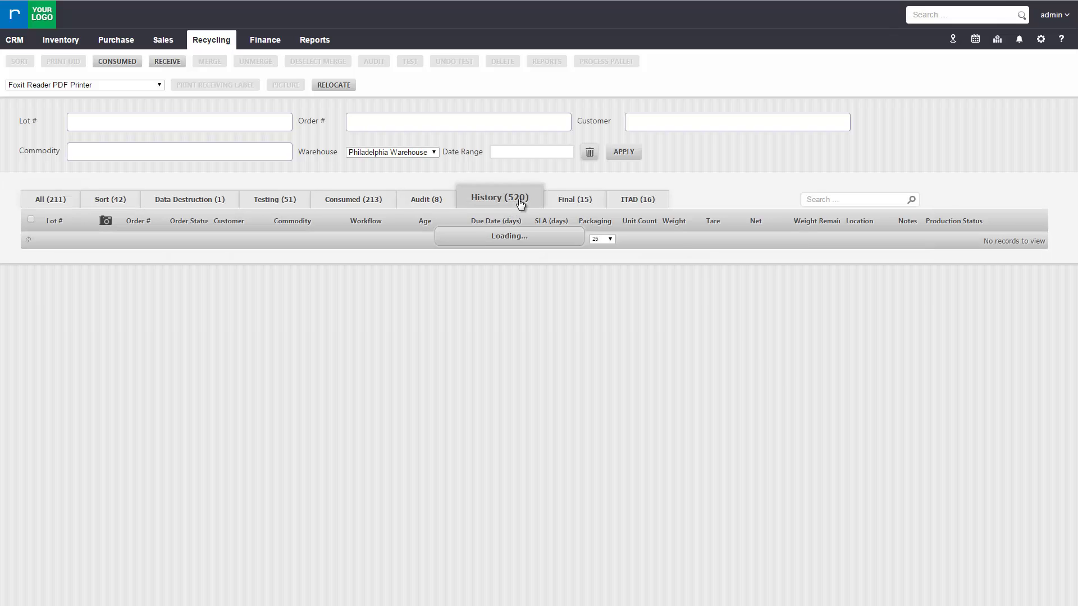
left_click(831, 200)
type("1367")
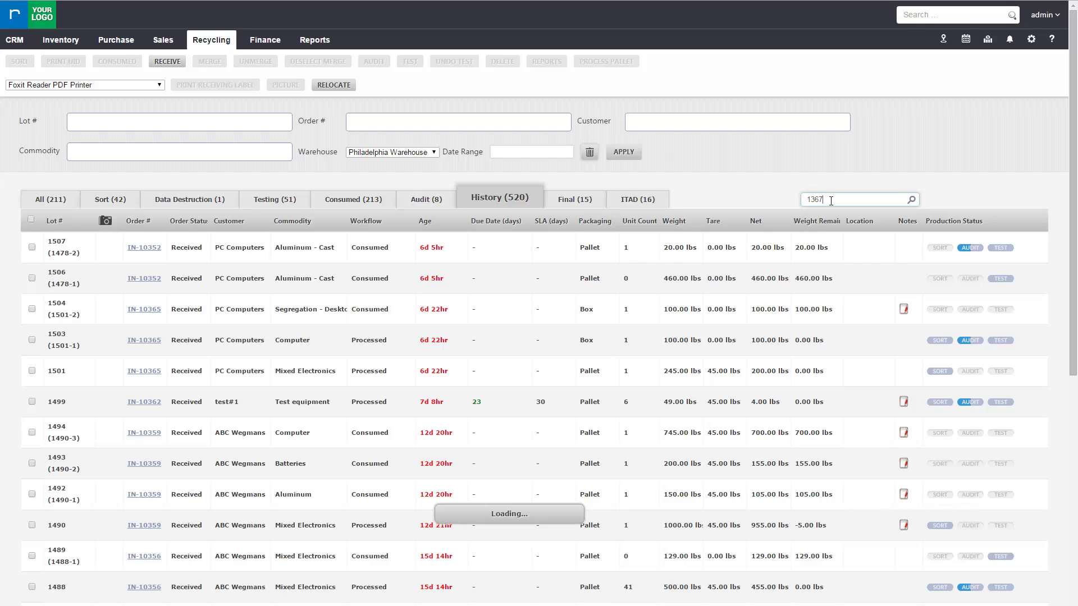